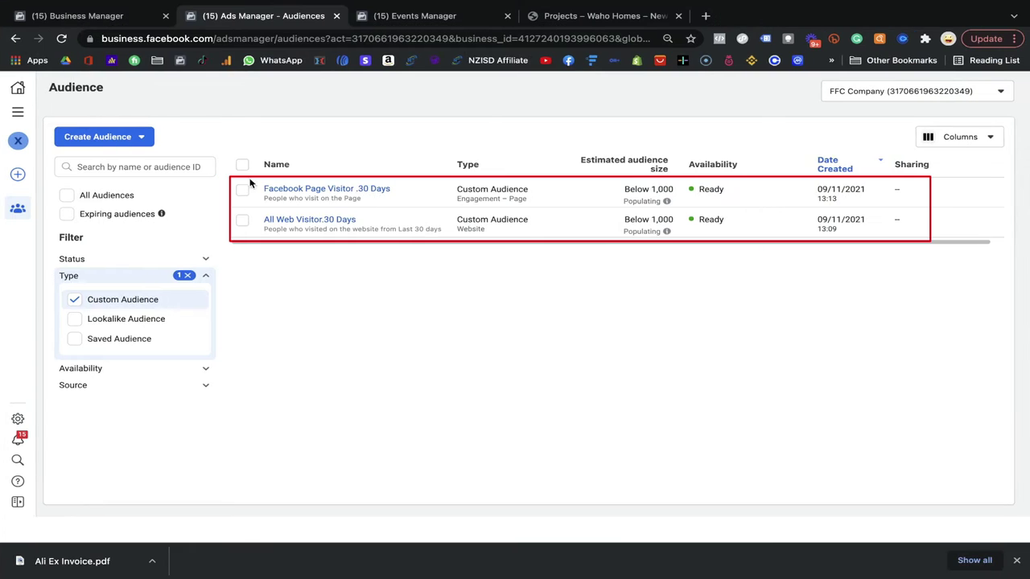
- Go to Ads Manager from All tools and close the Business Manager, Events Manager and Projects tabs
click(19, 114)
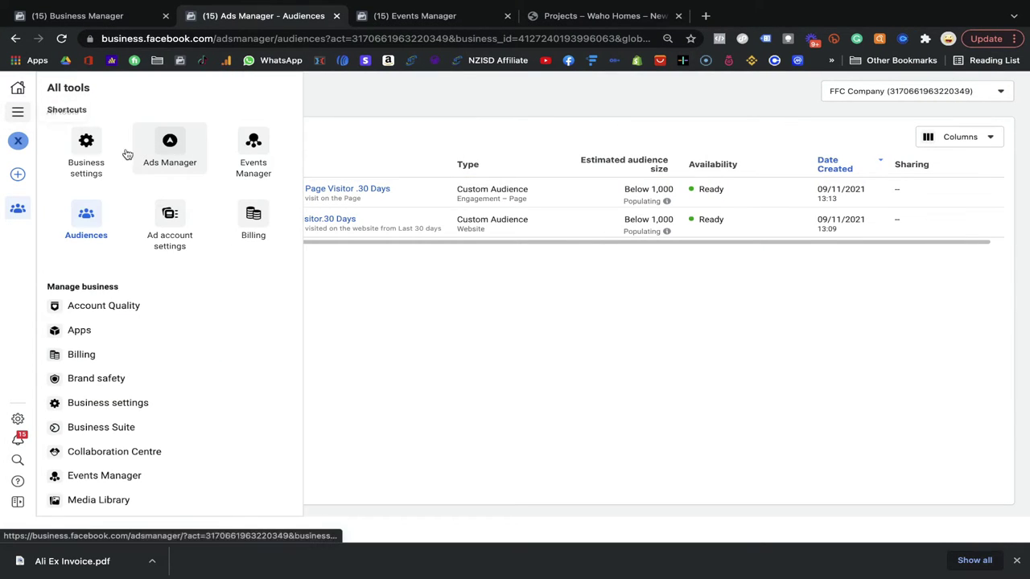
click(168, 152)
click(167, 17)
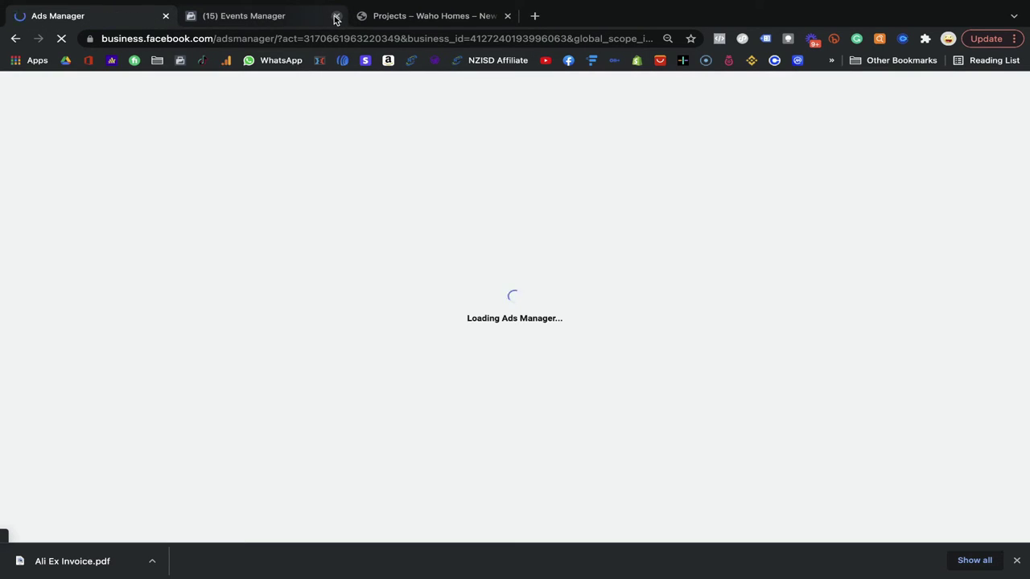
click(335, 16)
click(335, 17)
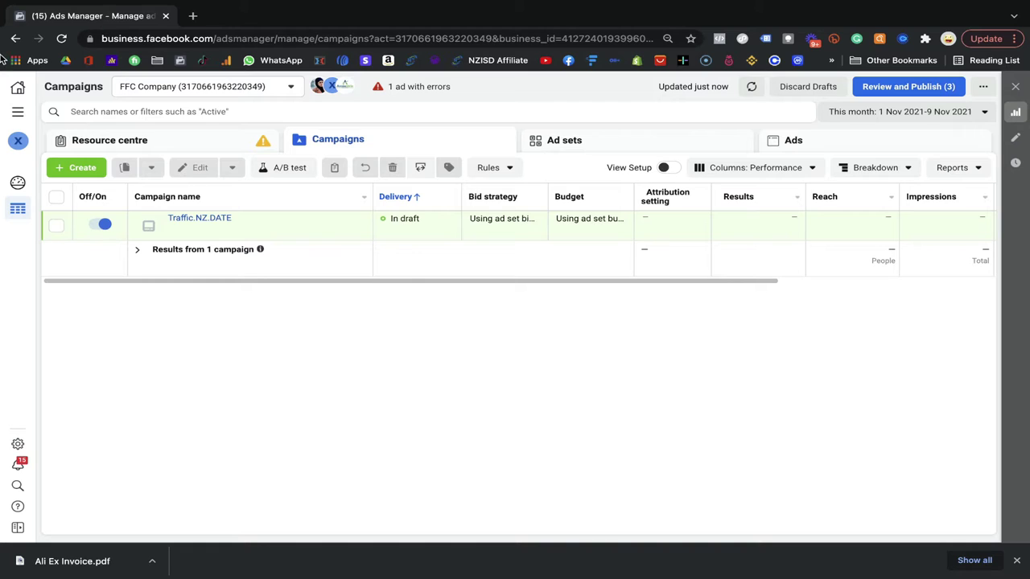
- Start a new campaign with the Engagement objective and continue into its draft settings
click(83, 171)
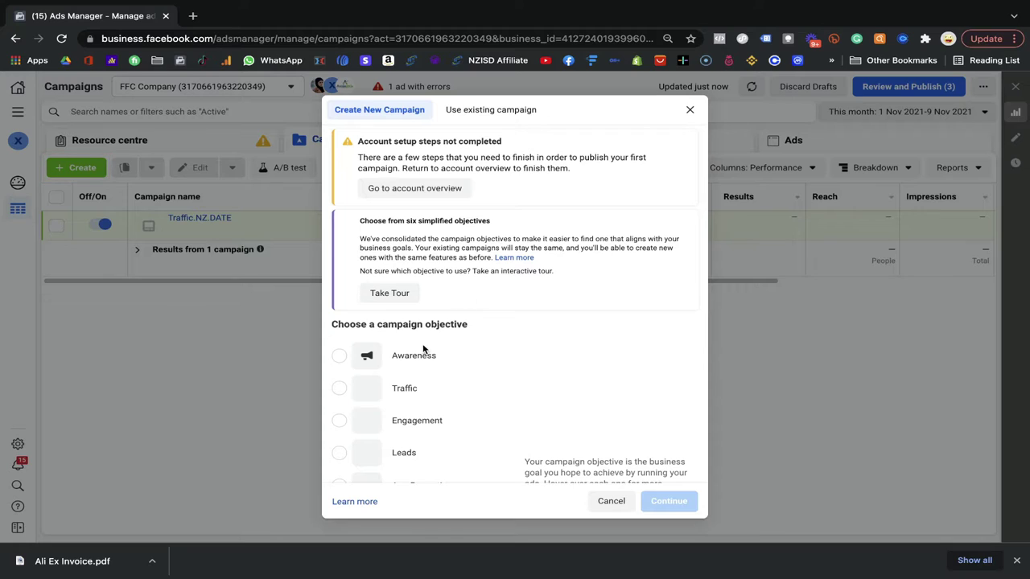
scroll(424, 350, down, 2)
mouse_move(424, 349)
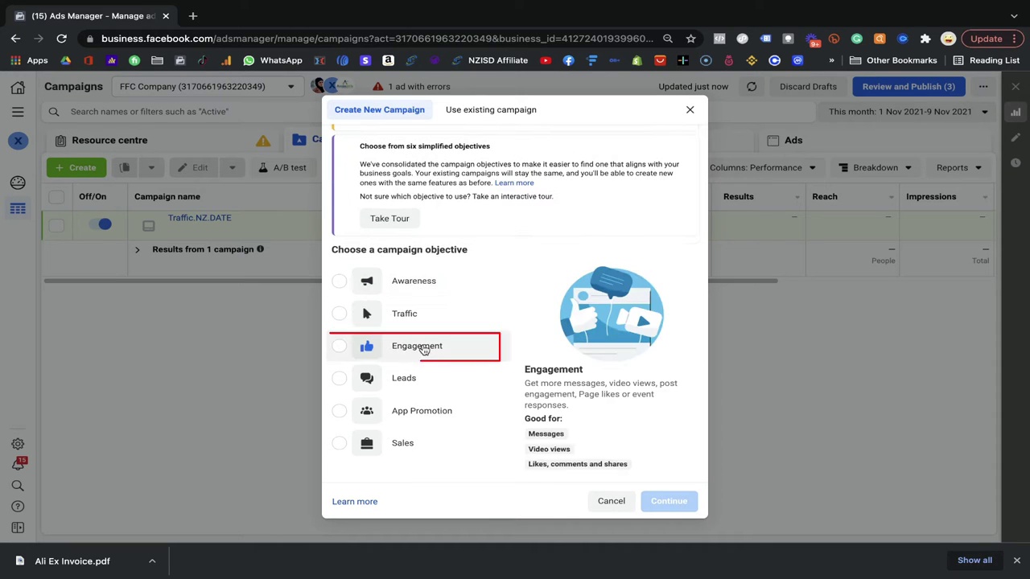
click(346, 352)
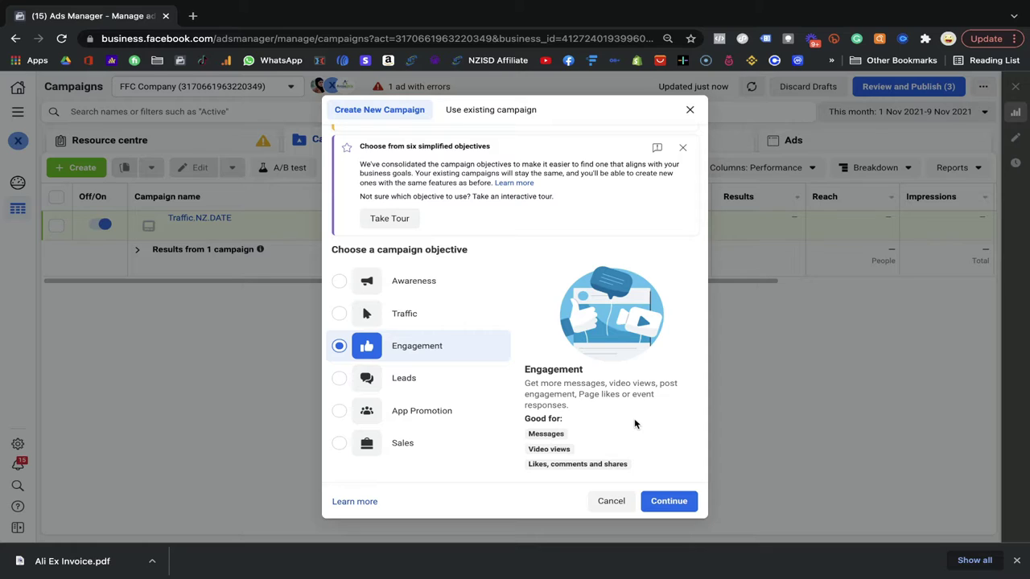
click(658, 500)
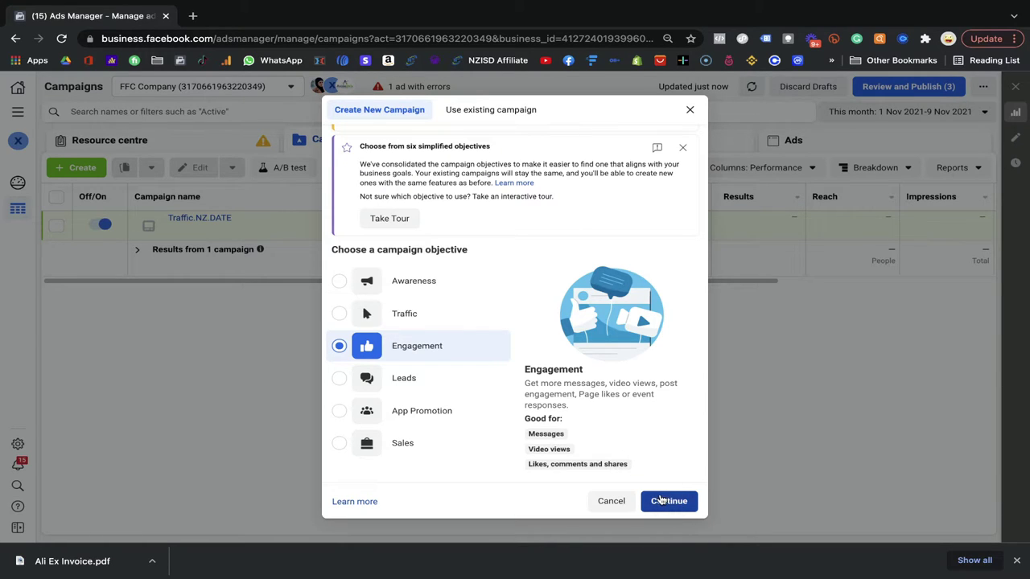
click(665, 499)
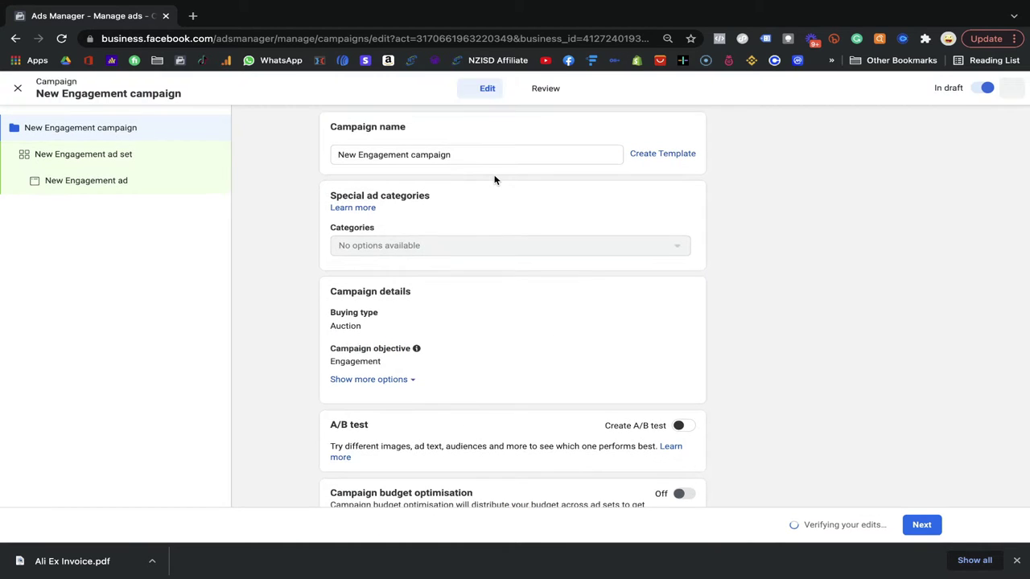
- Rename the campaign to 'Retargeting.Eng.Date' and move on to the ad set settings
click(485, 158)
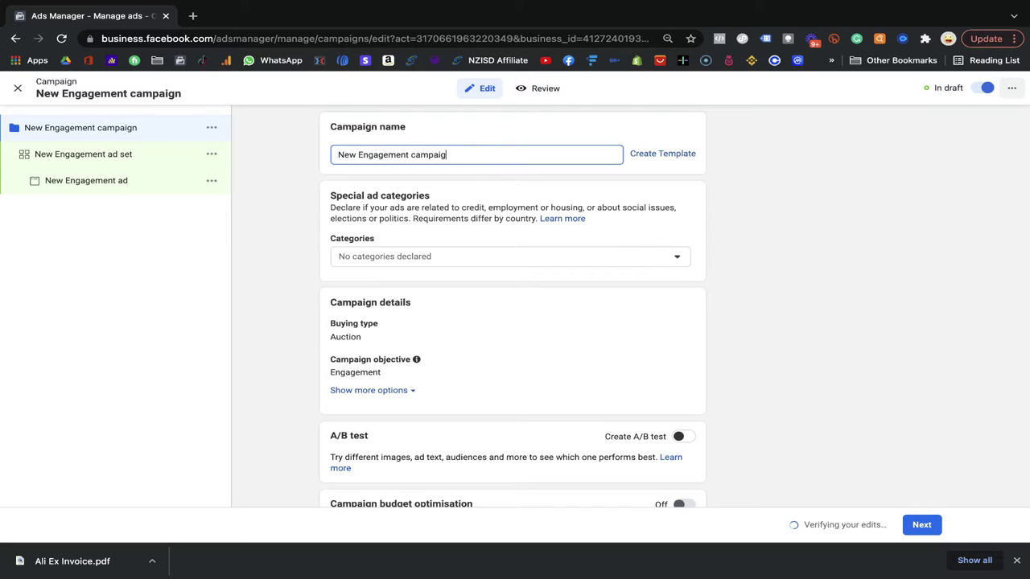
key(BackSpace)
key(BackSpace)
key(BackSpace)
key(BackSpace)
key(BackSpace)
key(BackSpace)
key(BackSpace)
key(BackSpace)
key(BackSpace)
key(BackSpace)
key(BackSpace)
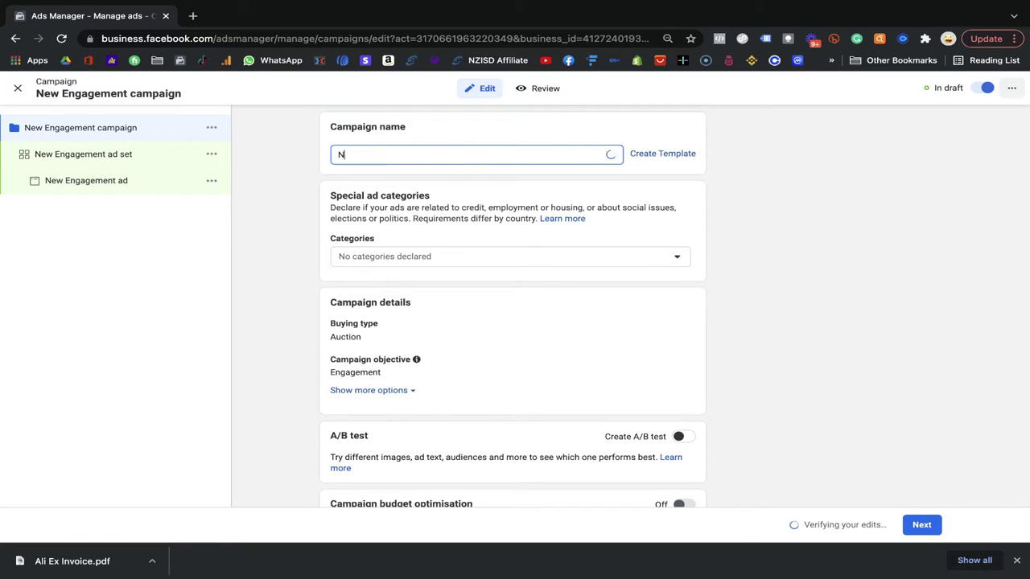
text(Re)
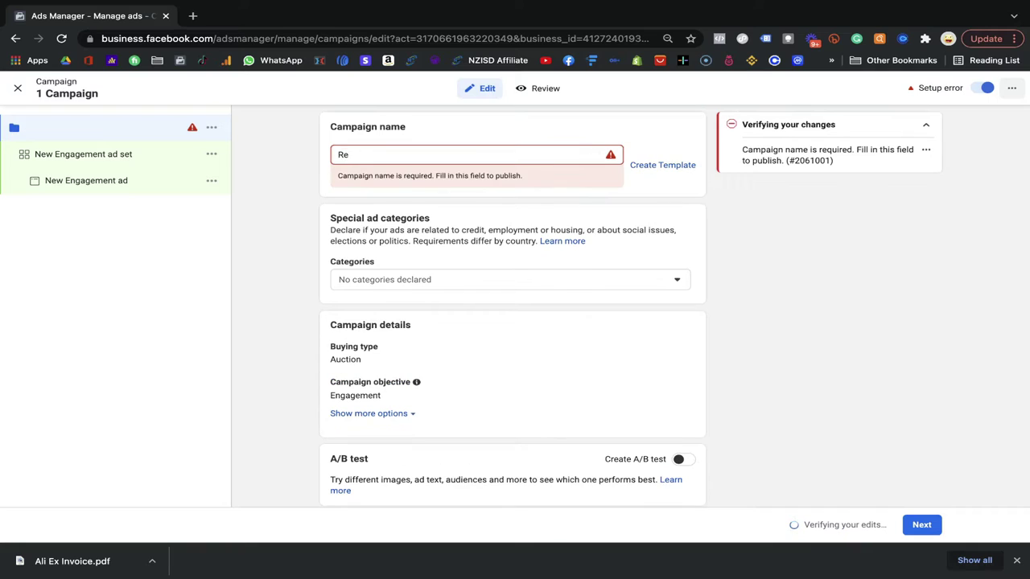
text(targeting.Eng.)
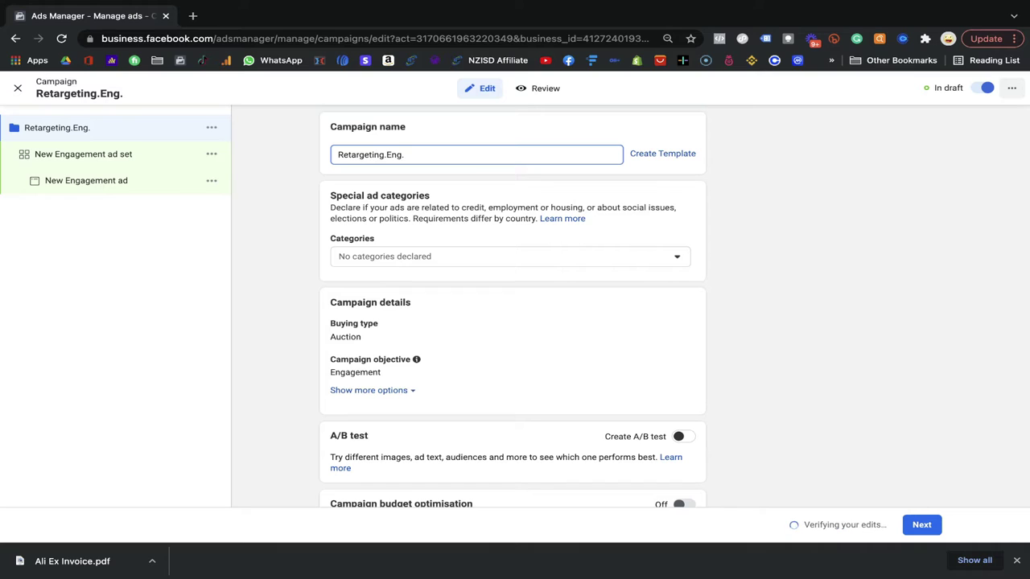
text(e)
scroll(457, 347, down, 1)
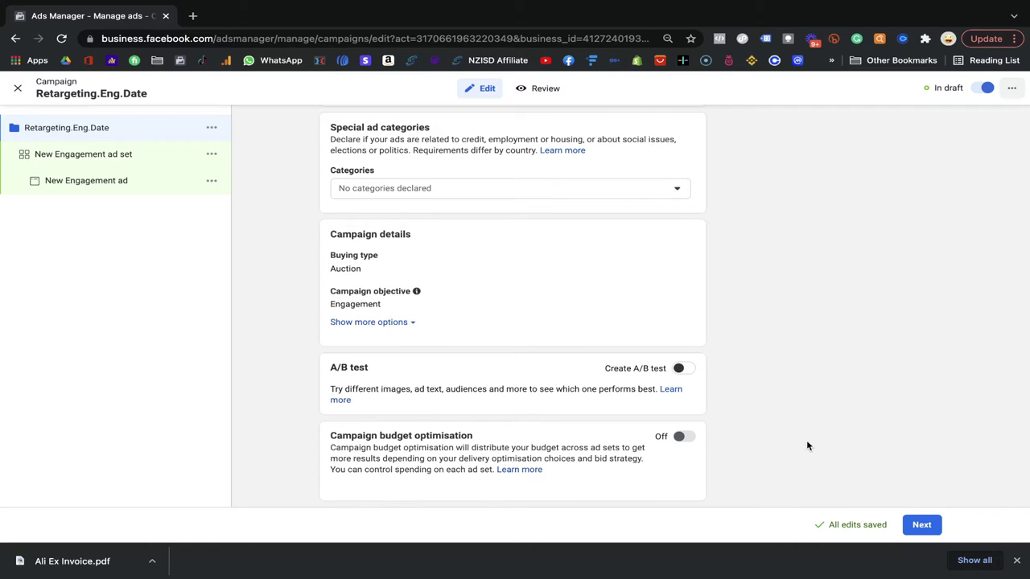
click(916, 529)
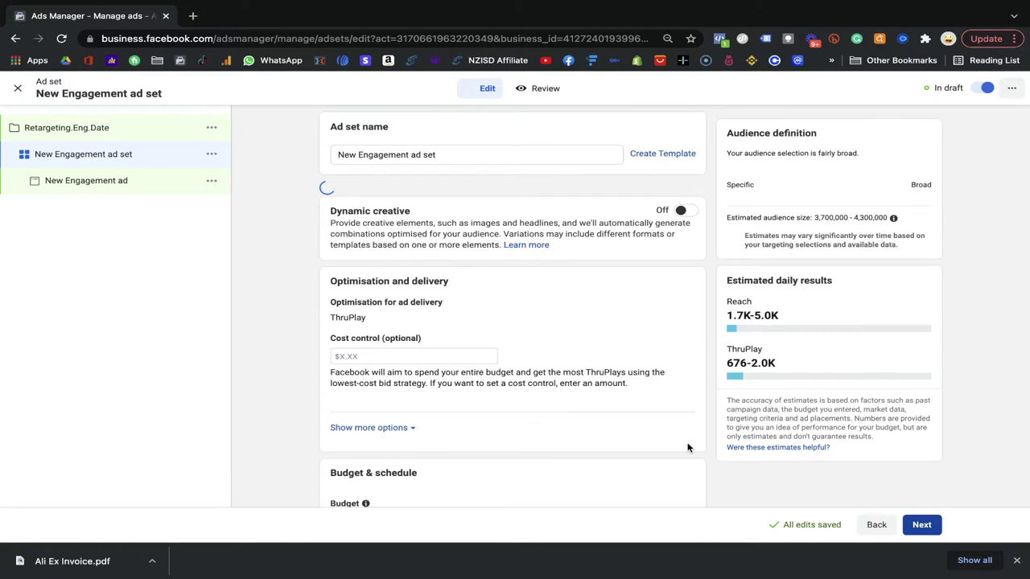
- Name the ad set 'Visitor.Website.FBPage.NZ', correcting the typos along the way
click(465, 154)
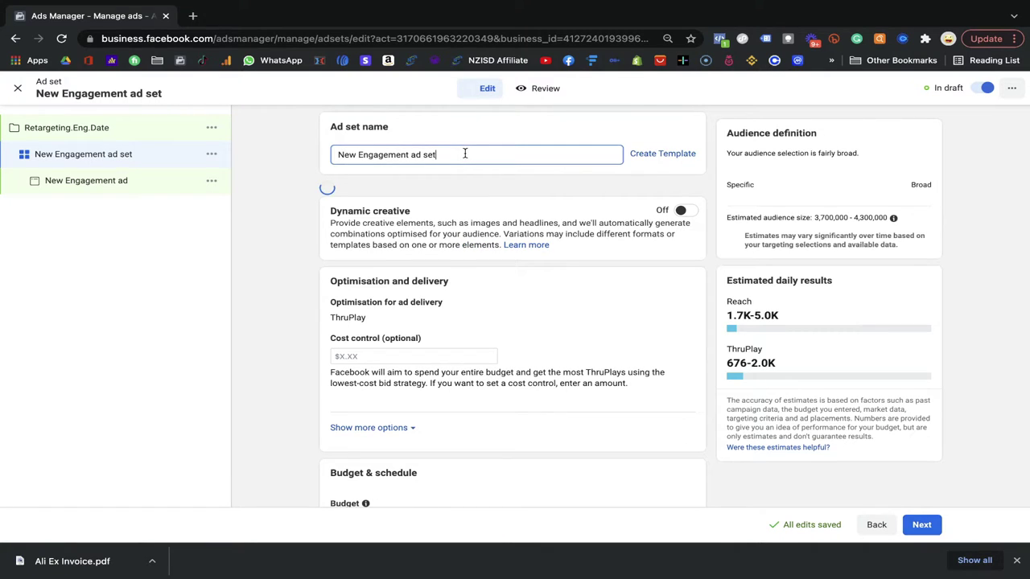
key(BackSpace)
key(BackSpace)
key(BackSpace)
key(BackSpace)
key(BackSpace)
key(BackSpace)
key(BackSpace)
key(BackSpace)
key(BackSpace)
key(BackSpace)
key(BackSpace)
key(BackSpace)
key(BackSpace)
key(BackSpace)
key(BackSpace)
key(BackSpace)
key(BackSpace)
key(BackSpace)
key(BackSpace)
key(BackSpace)
key(BackSpace)
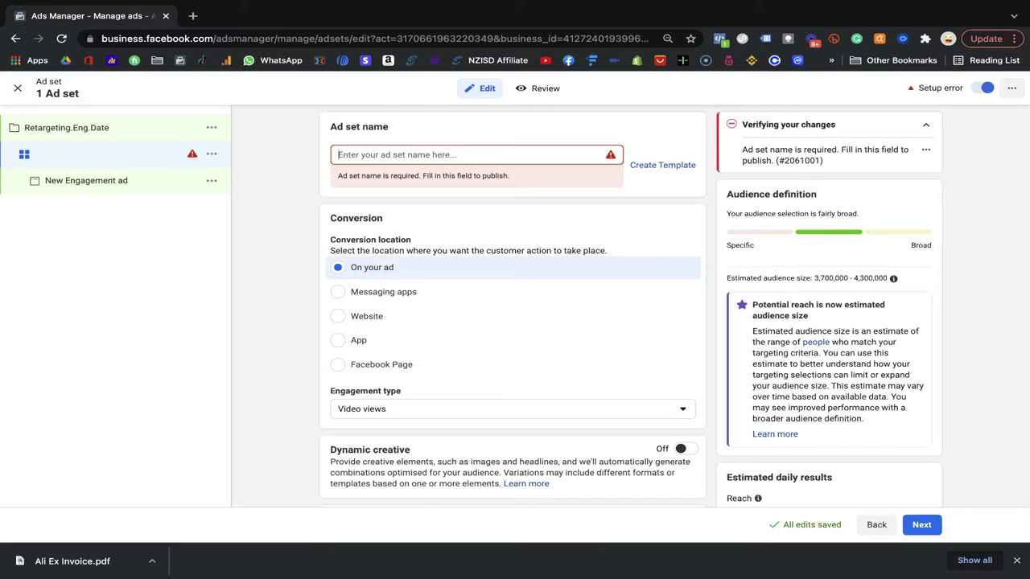
text(Visitor.W)
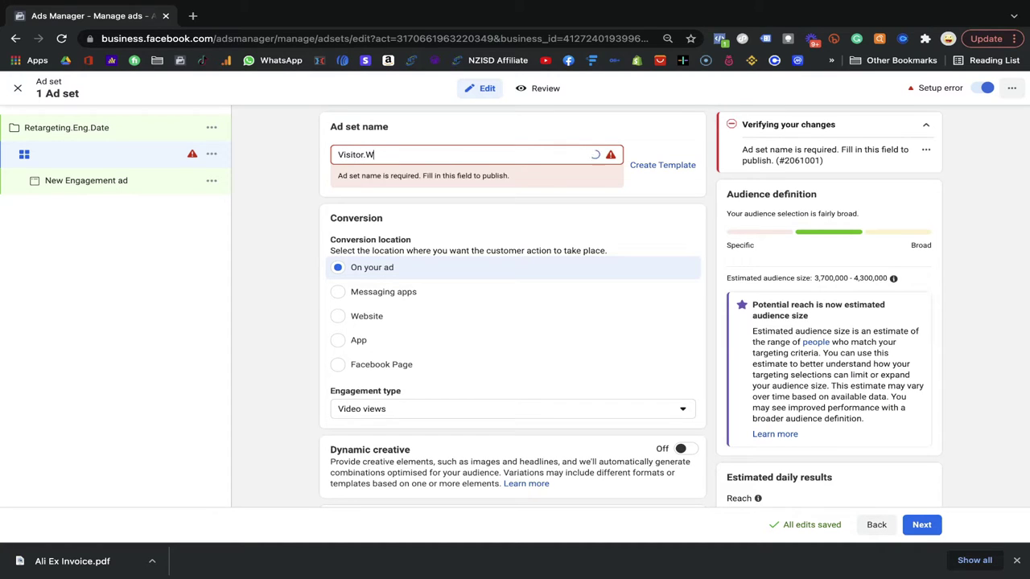
text(ebs)
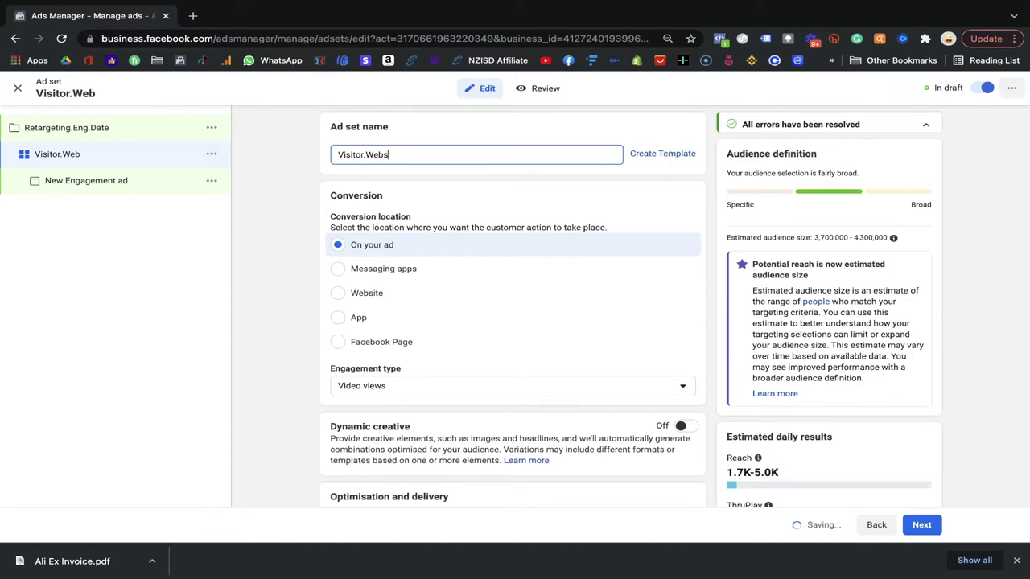
text(itw-FB P)
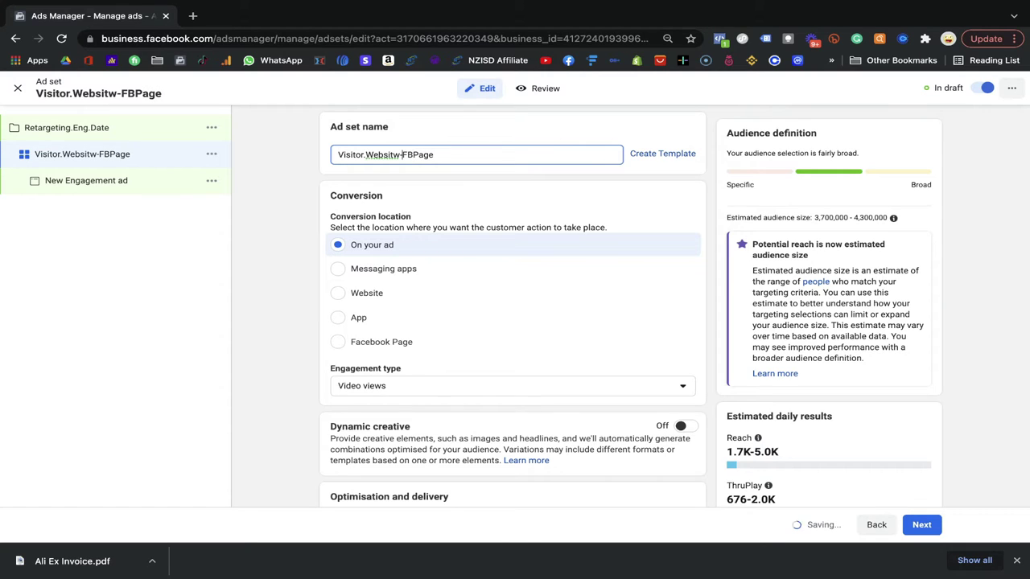
key(BackSpace)
text(.)
key(BackSpace)
text(e.)
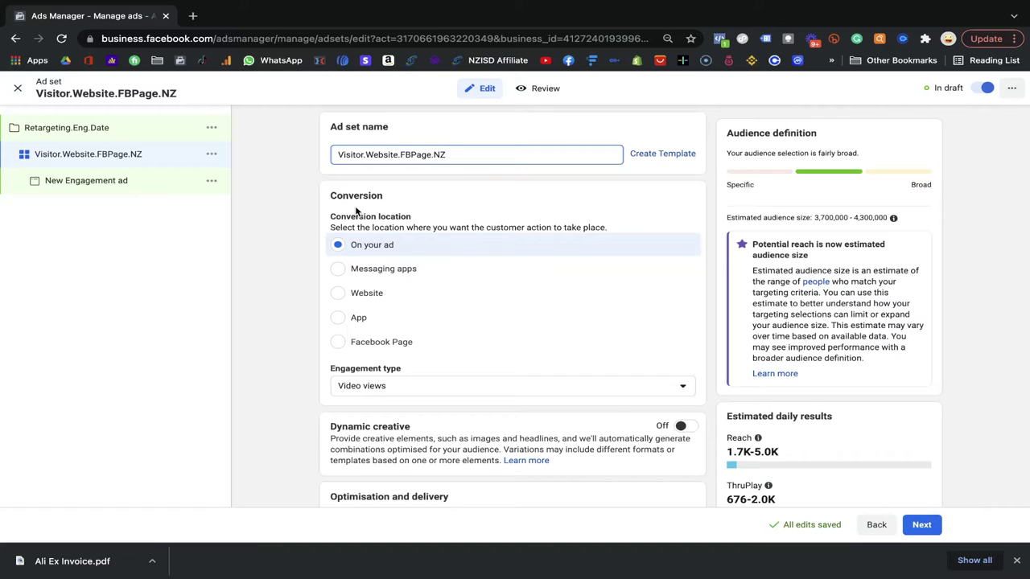
- Change the engagement type from Video views to Post engagement, keeping conversions on the ad
scroll(356, 210, down, 1)
drag(344, 169, 384, 173)
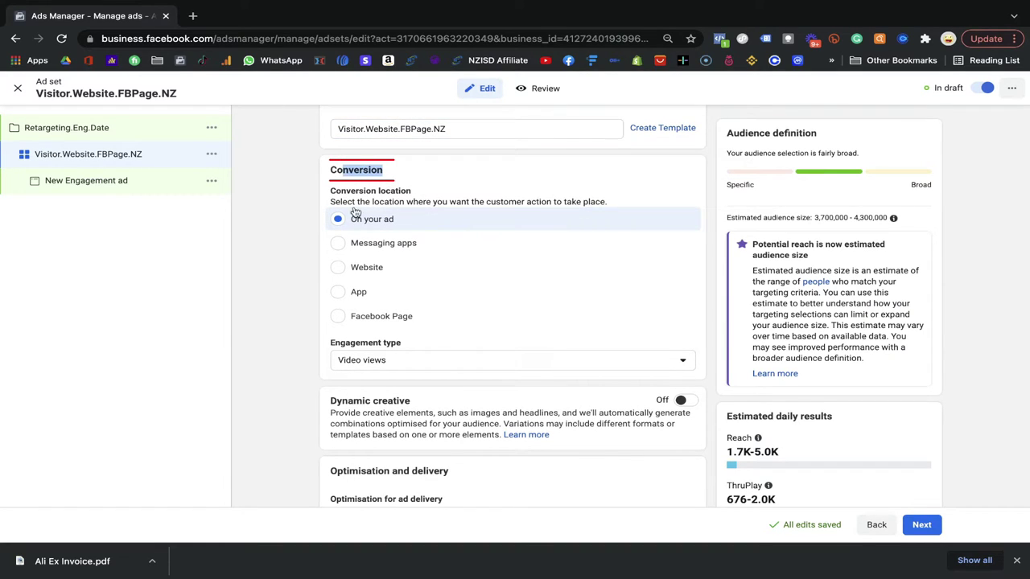
click(376, 229)
click(414, 362)
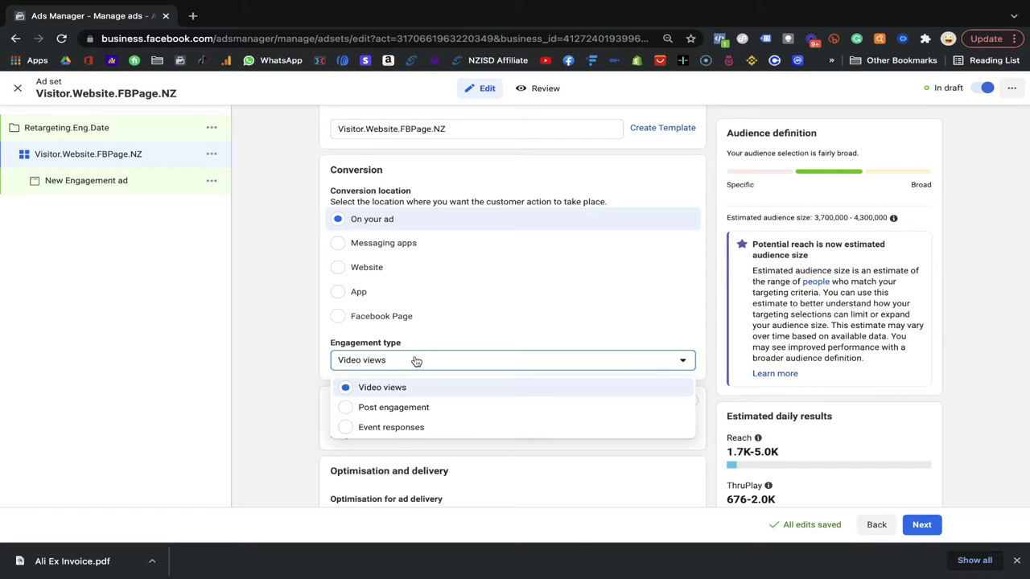
click(404, 410)
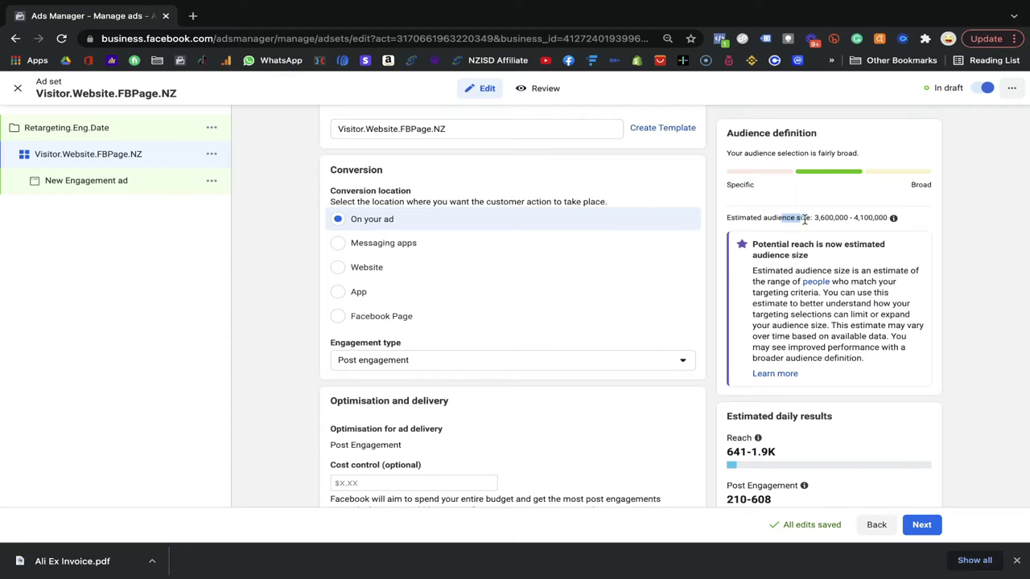
drag(804, 219, 886, 217)
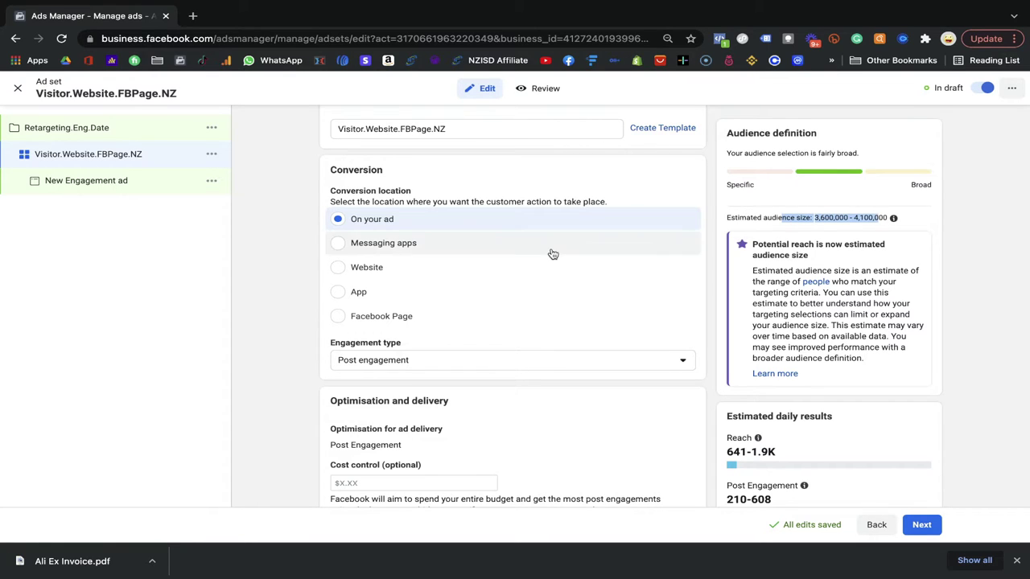
- Lower the ad set's daily budget from $11.00 to $5.00 NZD
scroll(551, 252, down, 2)
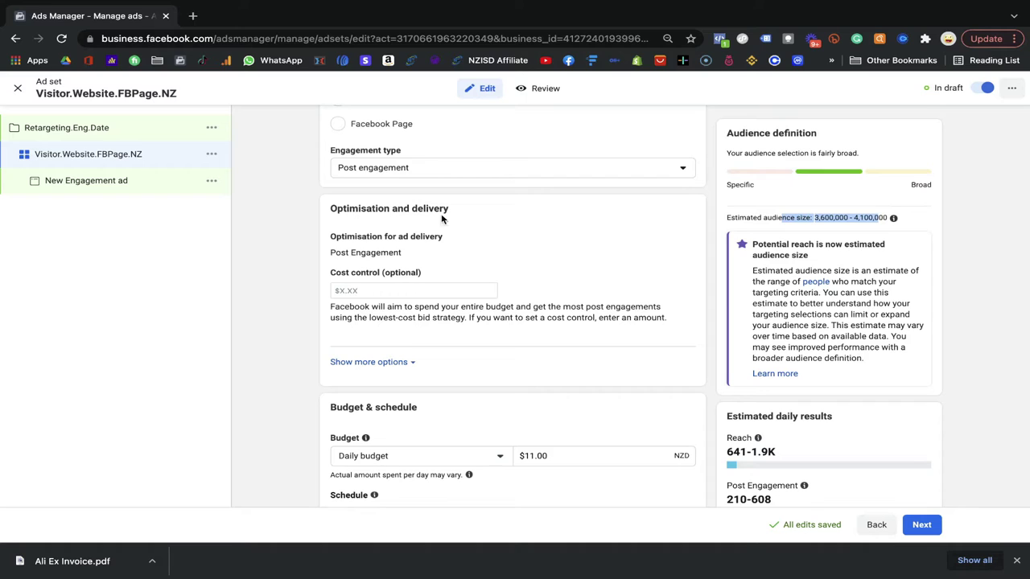
scroll(410, 302, down, 3)
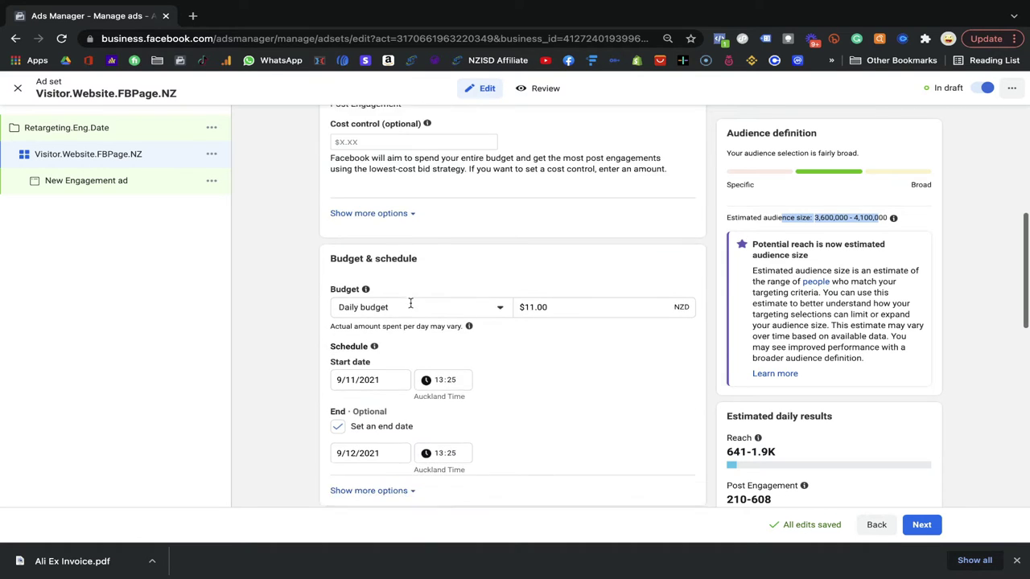
click(532, 261)
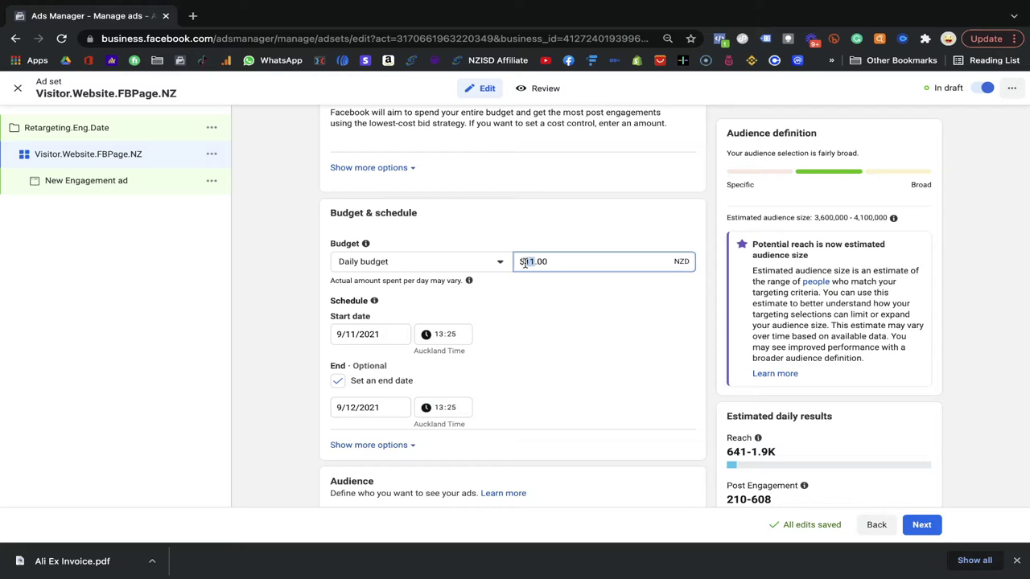
scroll(488, 300, down, 2)
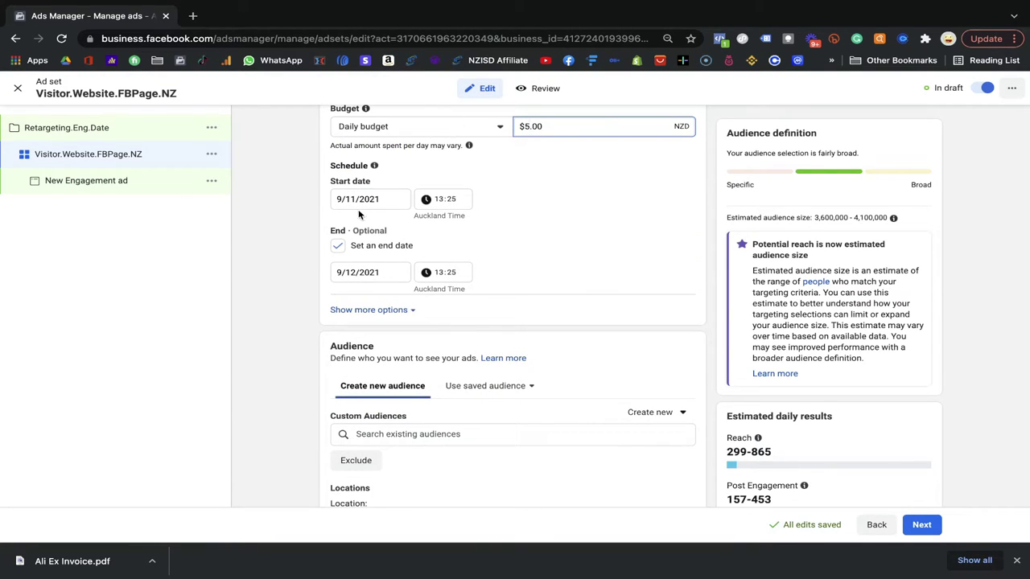
scroll(377, 248, down, 2)
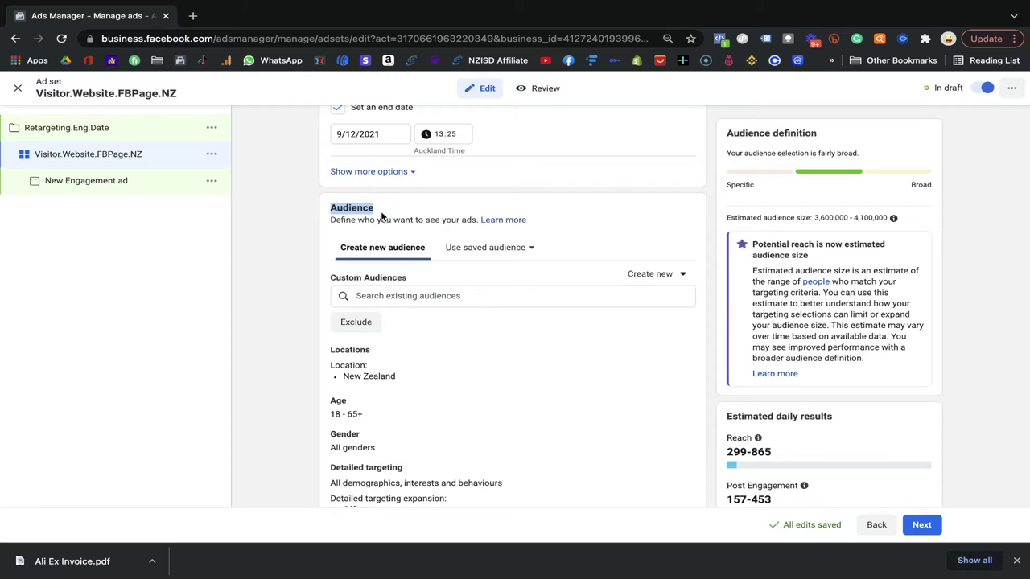
- Target the custom audiences All Web Visitor.30 Days and Facebook Page Visitor .30 Days
click(332, 279)
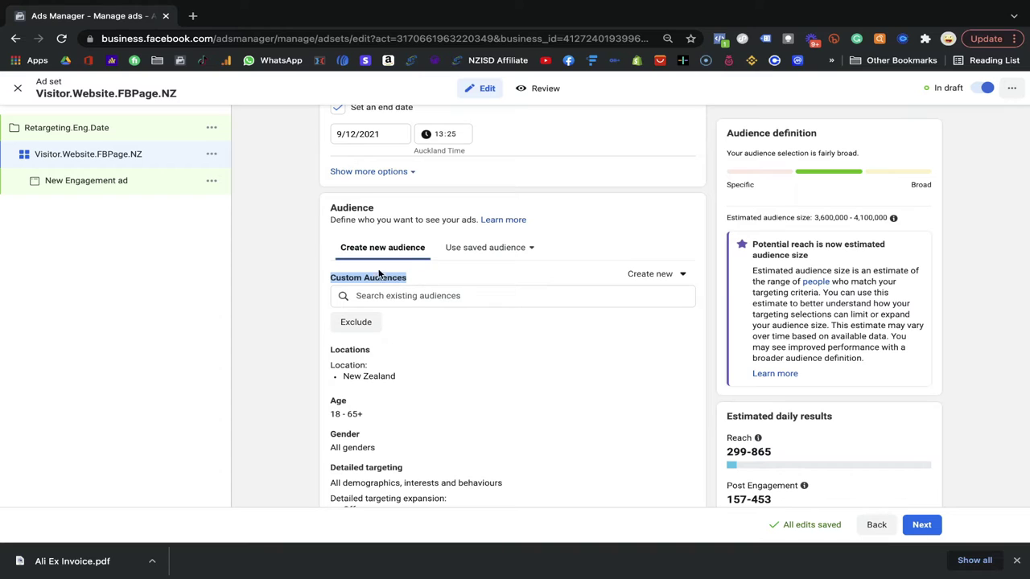
click(362, 295)
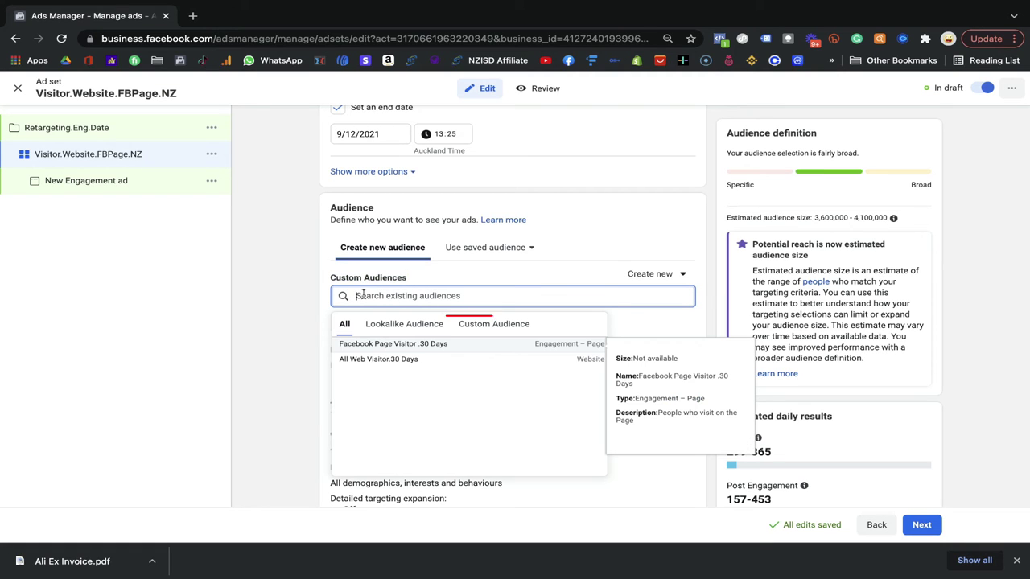
click(475, 325)
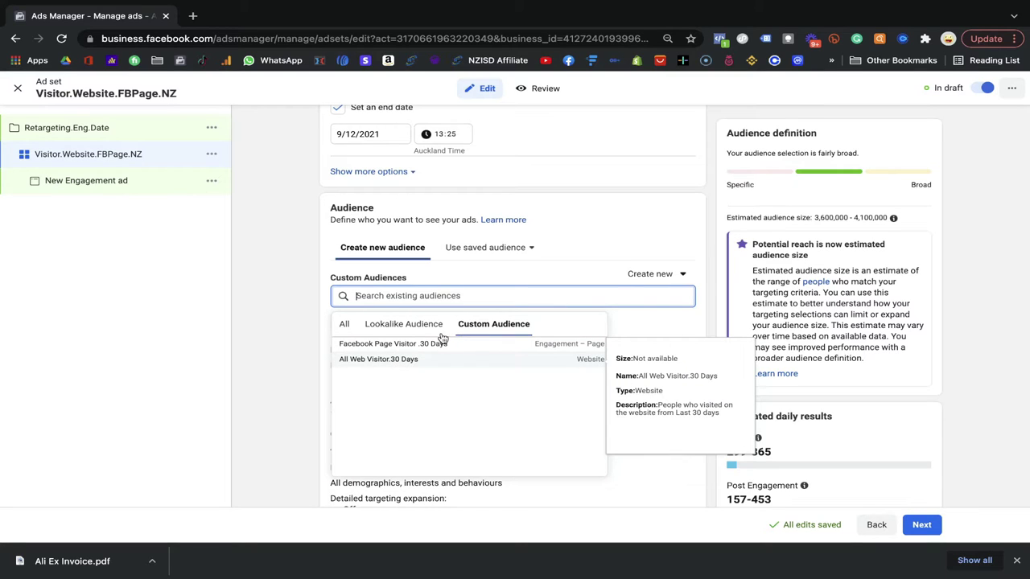
click(417, 359)
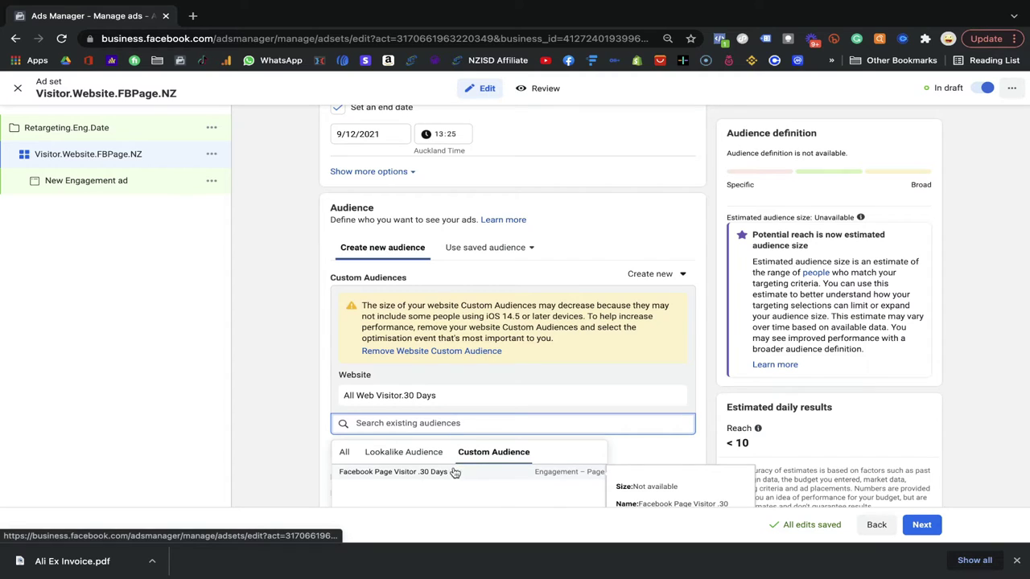
click(449, 473)
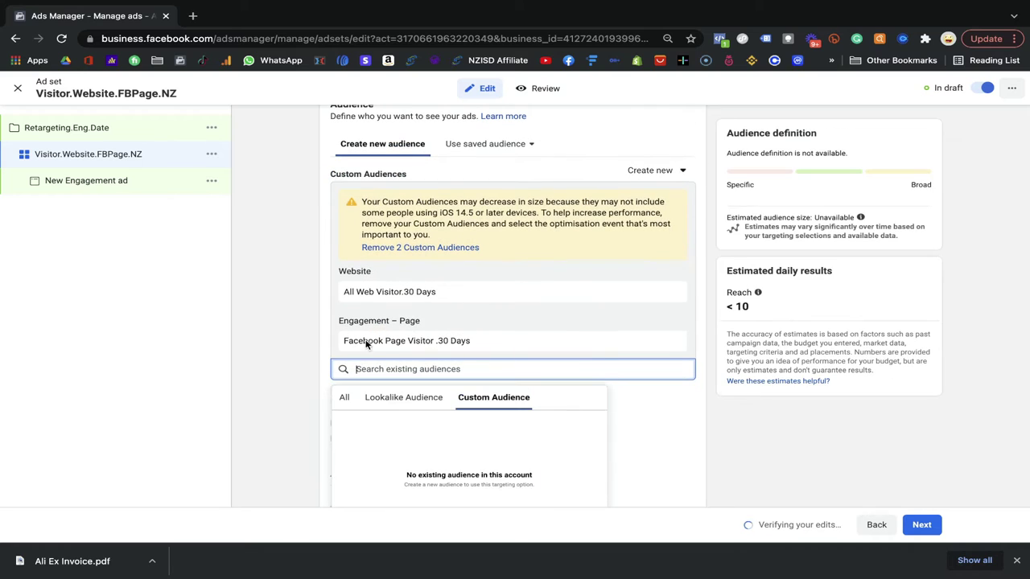
click(288, 354)
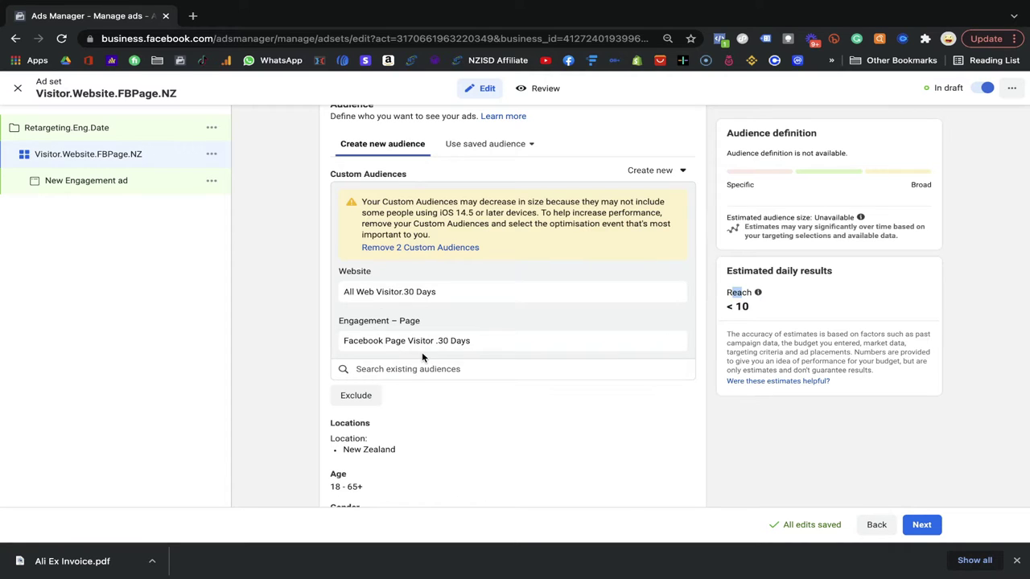
- Review locations, detailed targeting and placements, keep Automatic placements, and proceed to the ad
scroll(421, 351, down, 3)
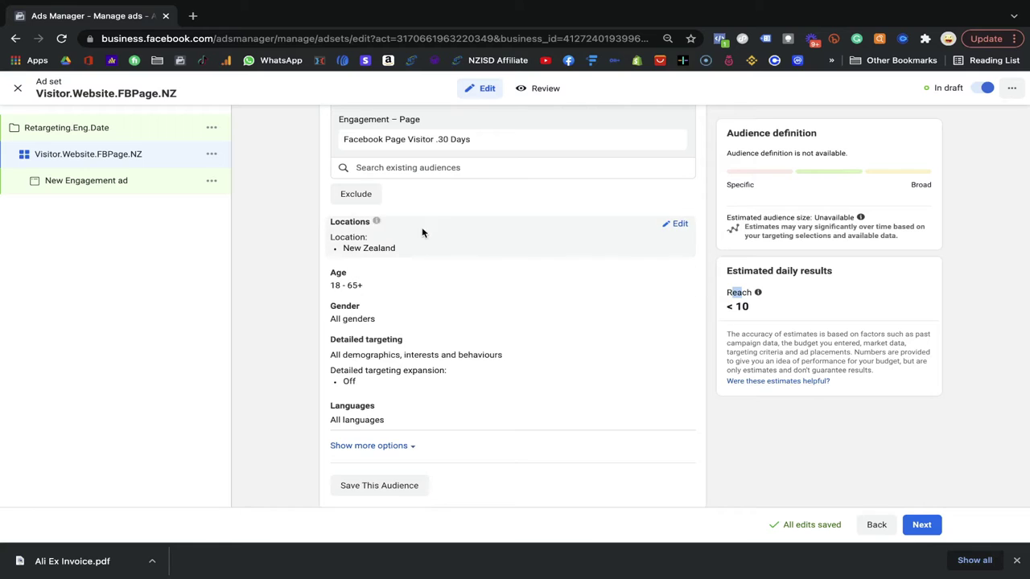
mouse_move(398, 228)
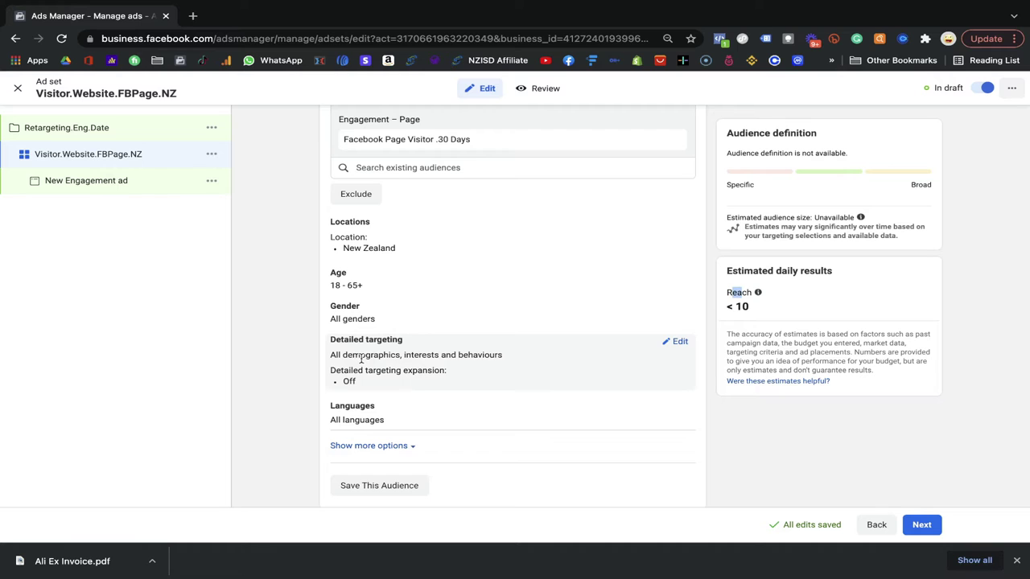
scroll(361, 359, down, 3)
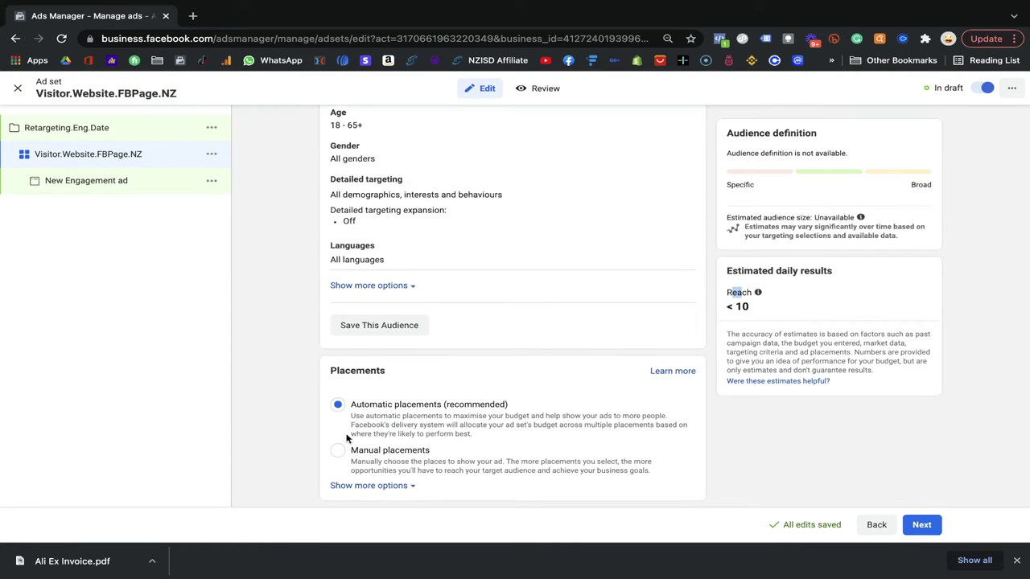
click(921, 524)
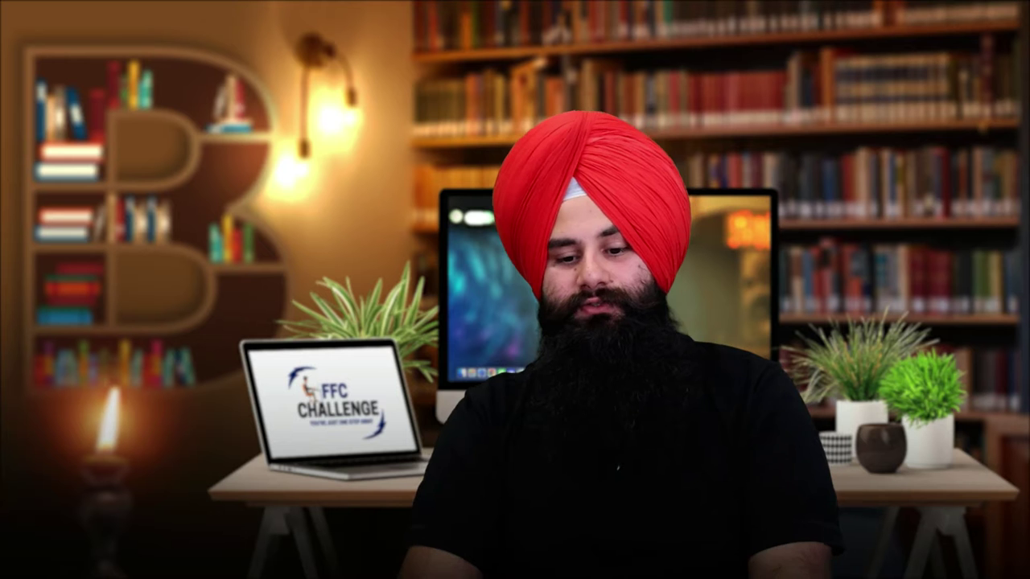